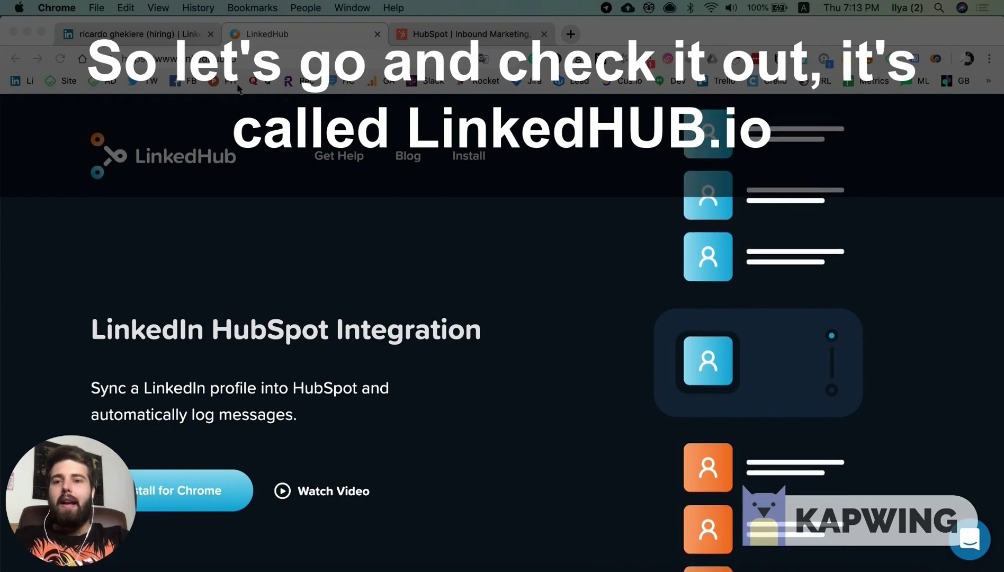
Add the LinkedHub 2.0 extension to Chrome from the Chrome Web Store
left_click(275, 291)
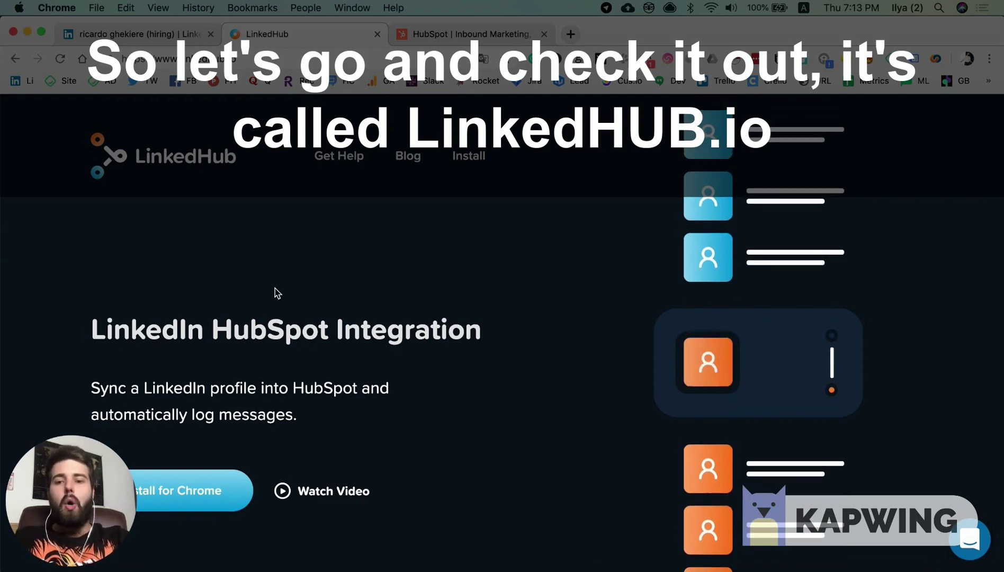
left_click(223, 489)
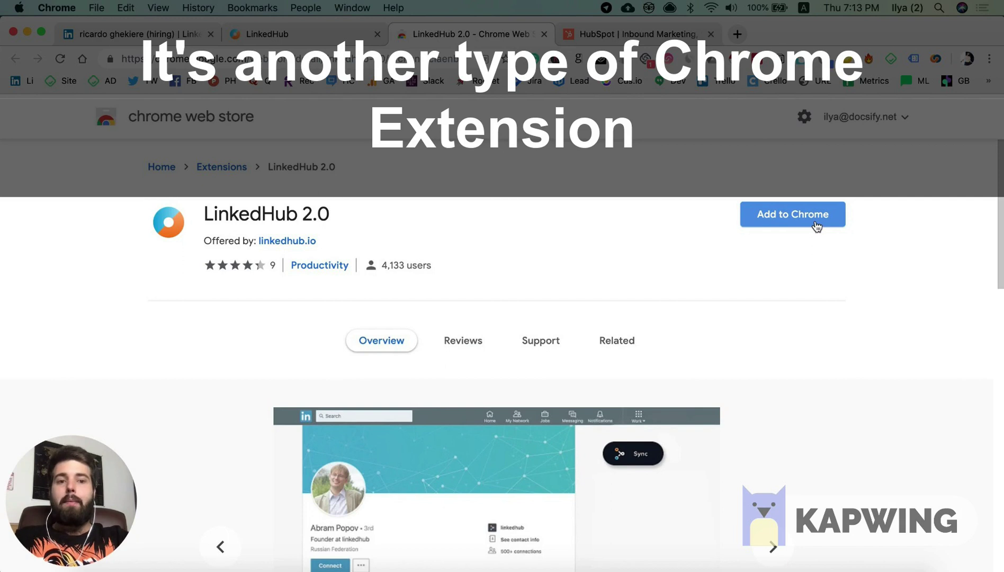
left_click(815, 223)
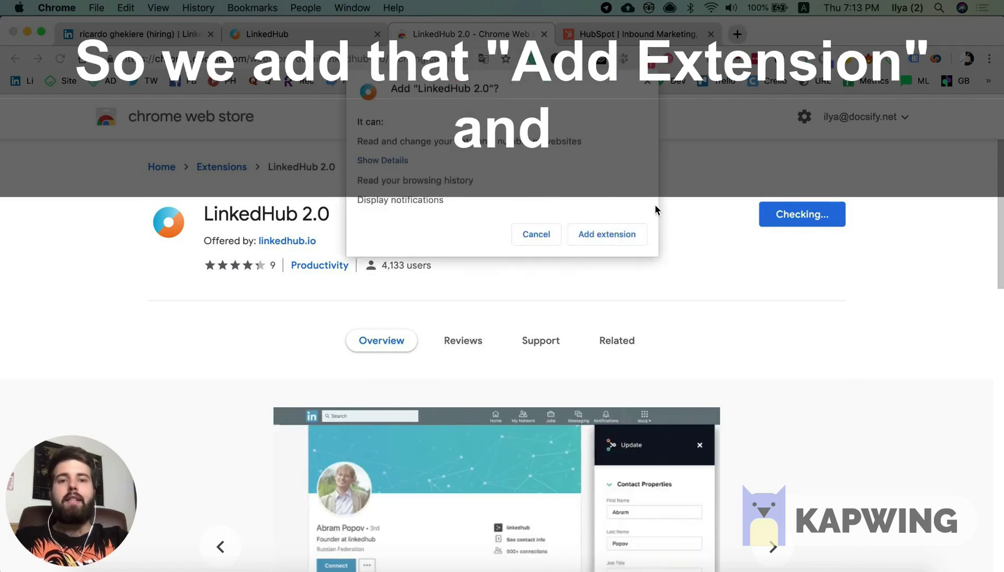
left_click(588, 234)
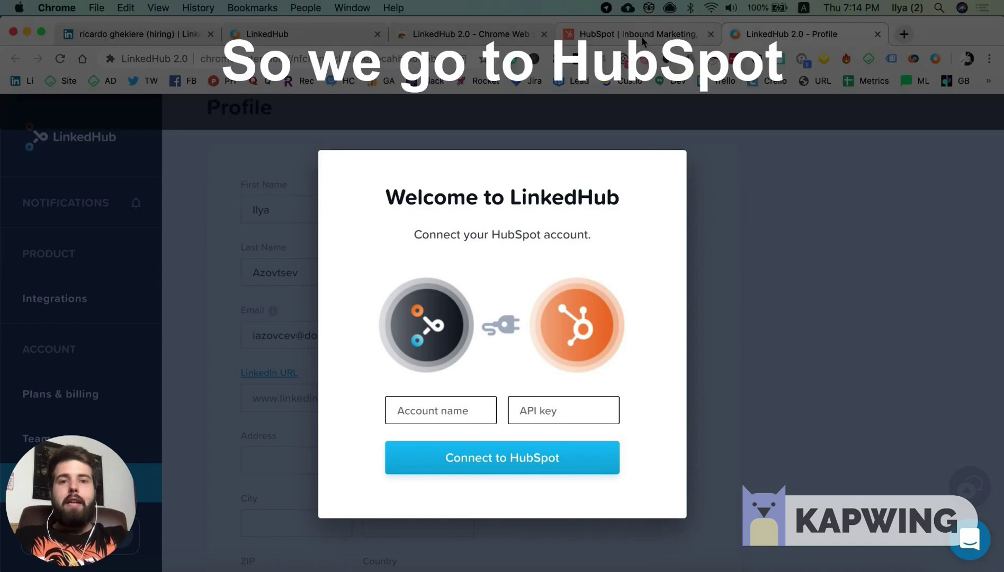
Search HubSpot for 'api', open the HubSpot API key settings, and reveal and copy the key
left_click(642, 37)
left_click(754, 161)
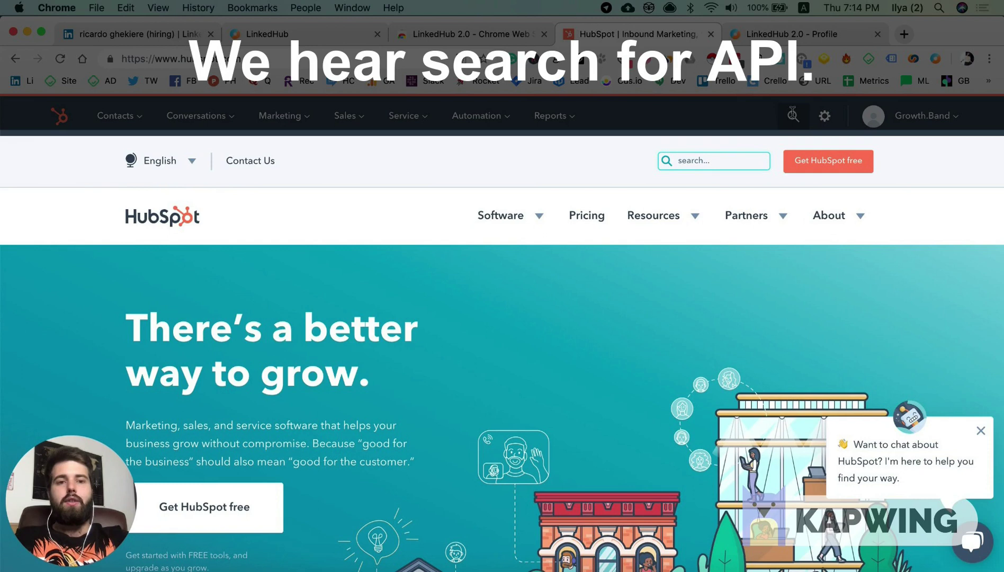
left_click(793, 115)
type("api")
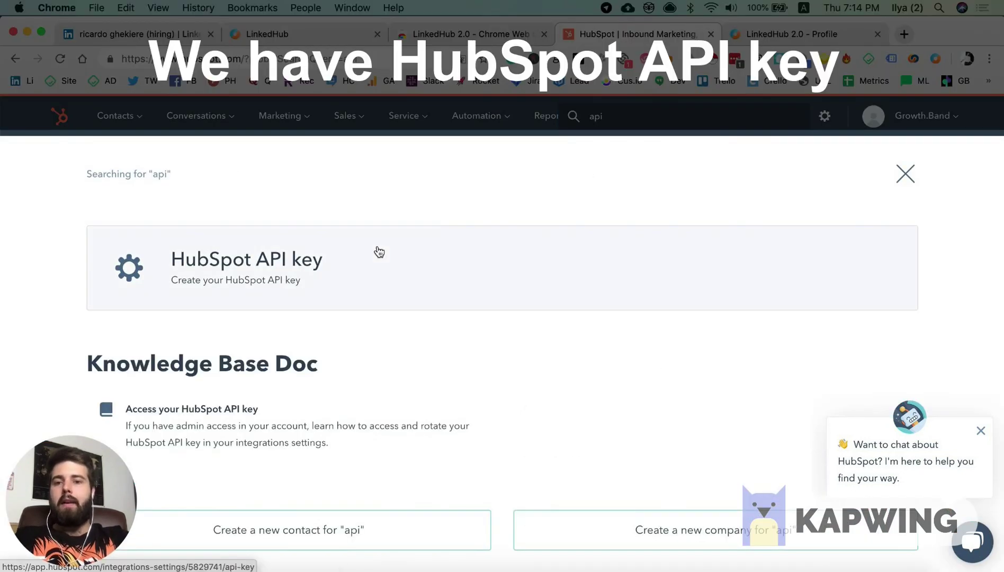
left_click(378, 251)
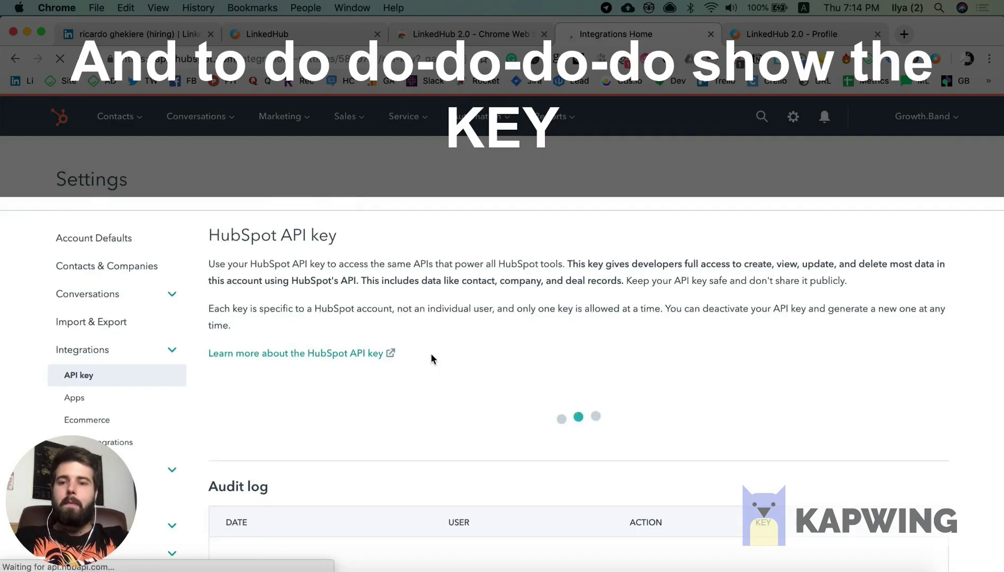
left_click(248, 360)
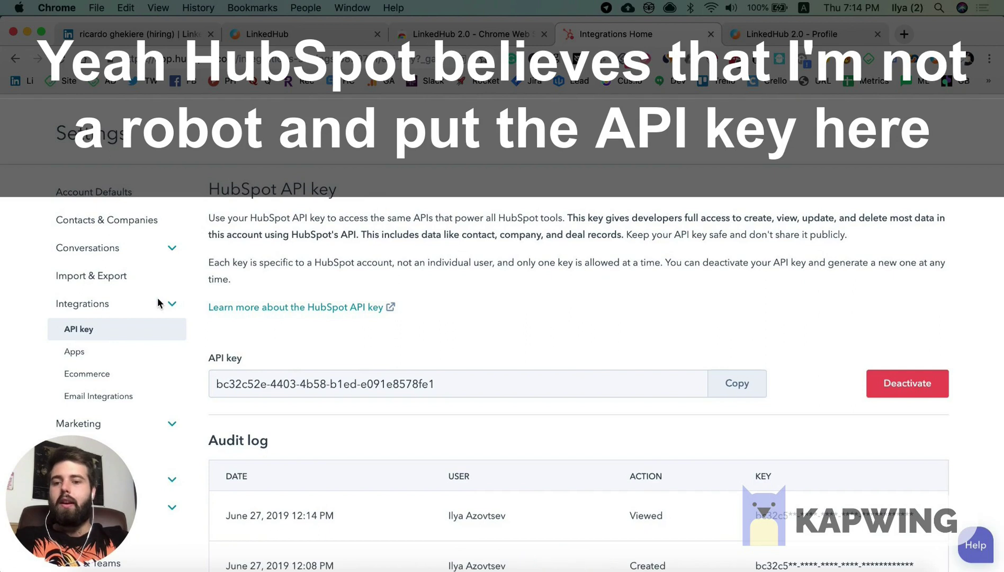
left_click(760, 393)
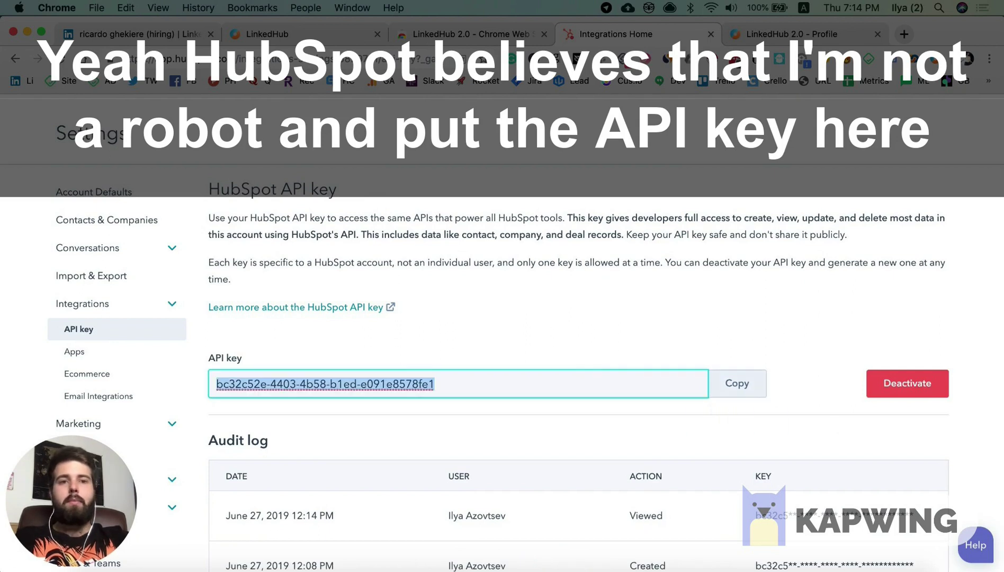
left_click(774, 34)
Paste the API key, name the account 'Test', connect to HubSpot, and skip the tutorial
left_click(566, 408)
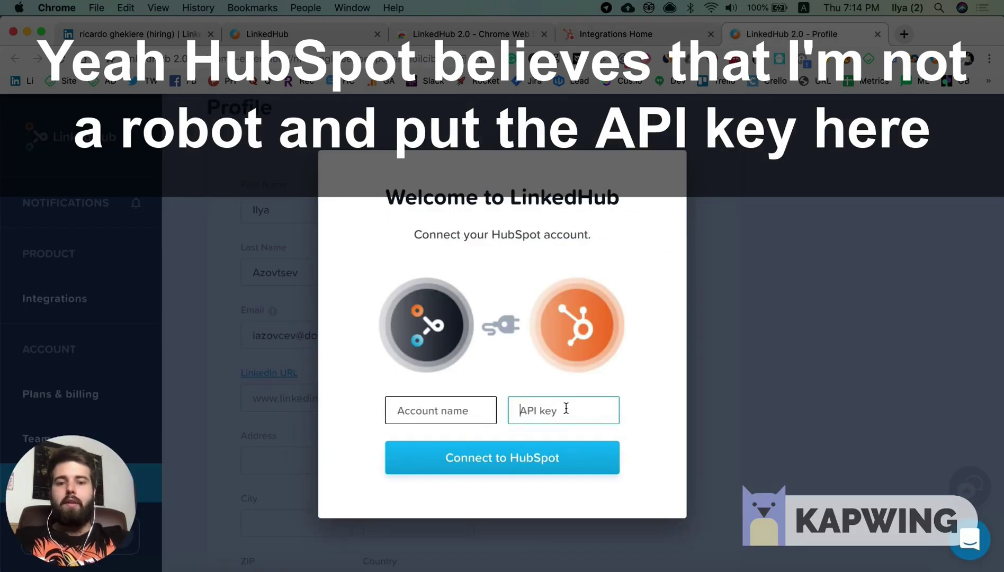
key("cmd+v")
left_click(461, 421)
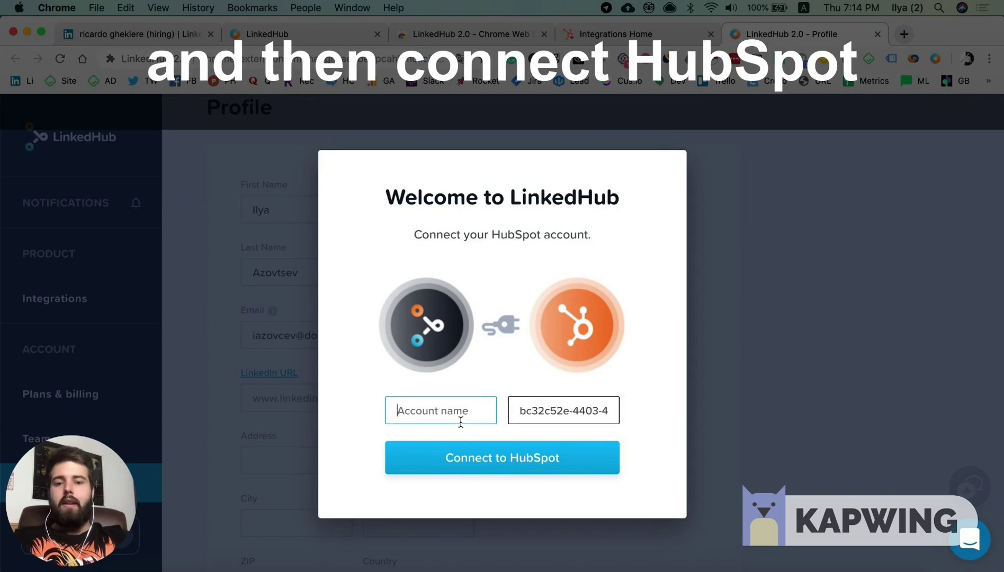
type("Test")
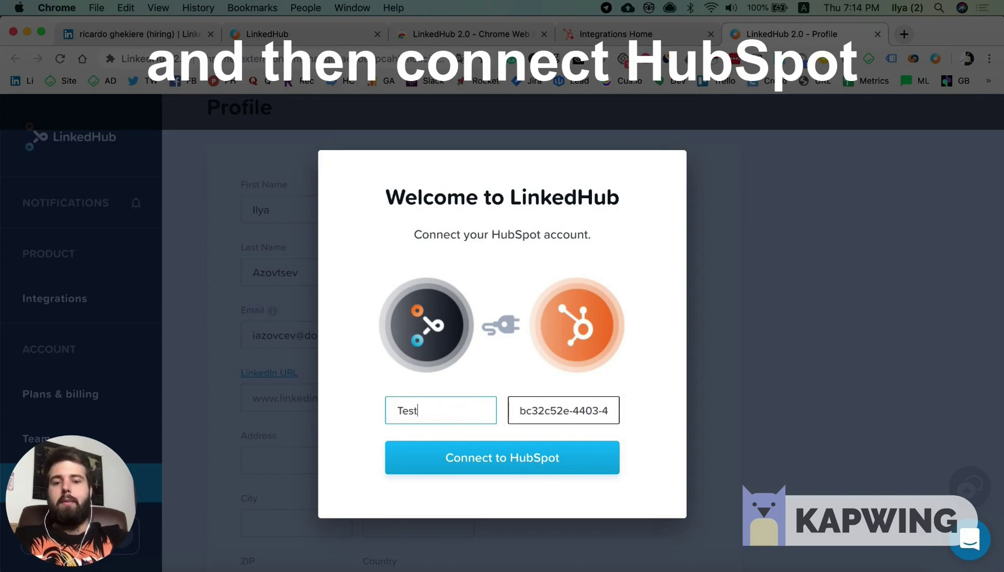
left_click(510, 465)
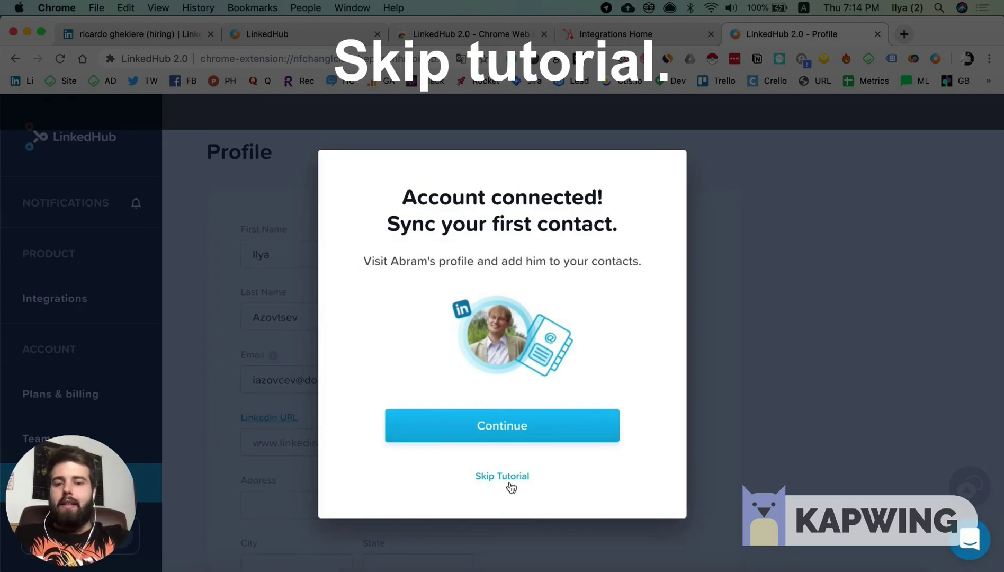
left_click(509, 483)
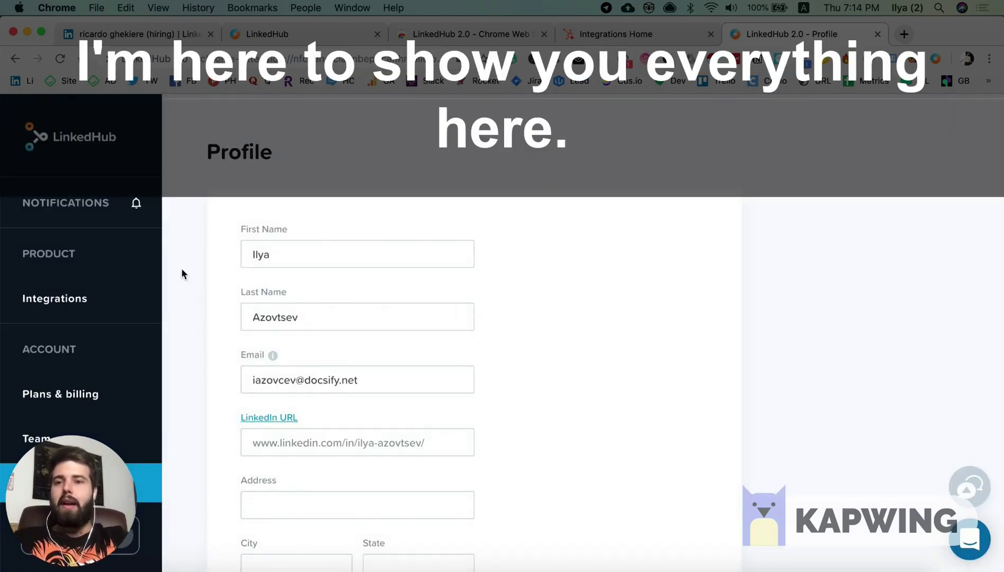
Go to the LinkedIn connection's profile and locate the new LinkedHub sync button
left_click(138, 35)
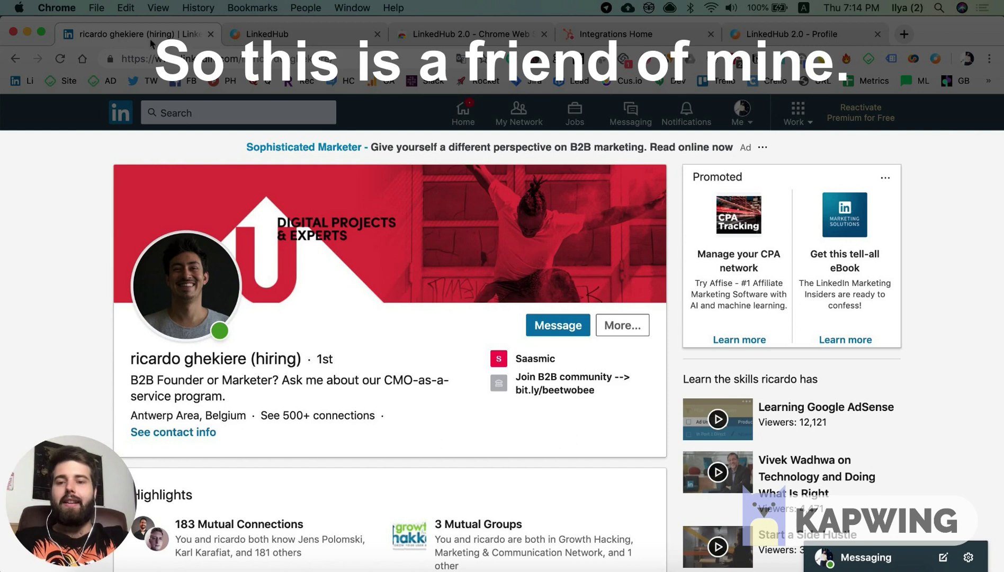
scroll(79, 212, "down", 3)
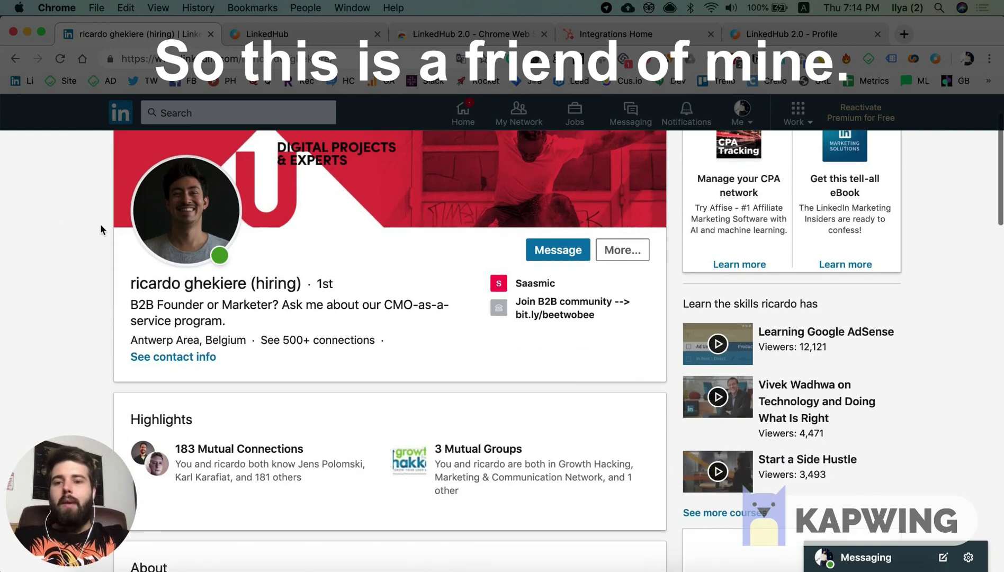
scroll(267, 276, "up", 3)
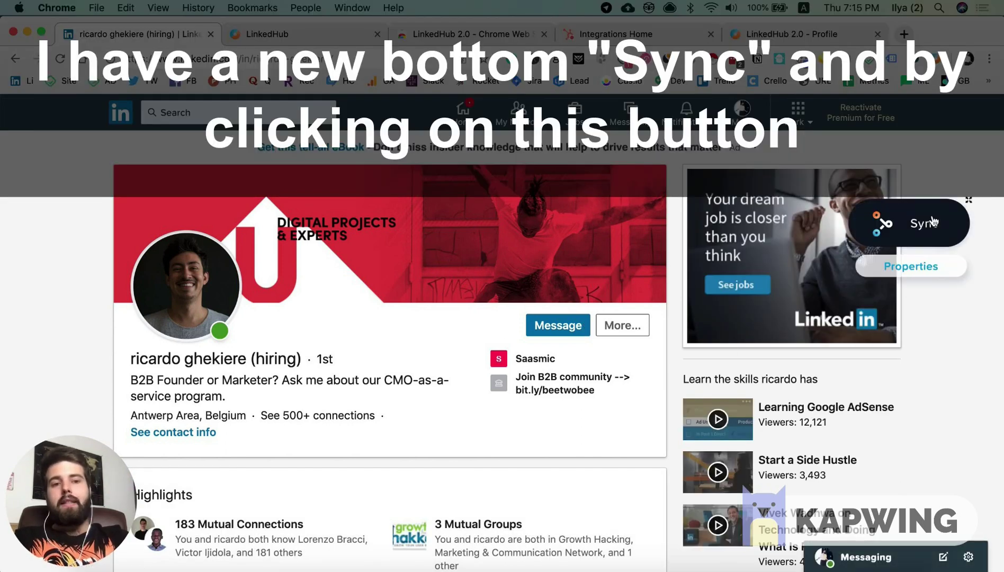
Sync this LinkedIn profile with LinkedHub and view the new contact in HubSpot
left_click(913, 234)
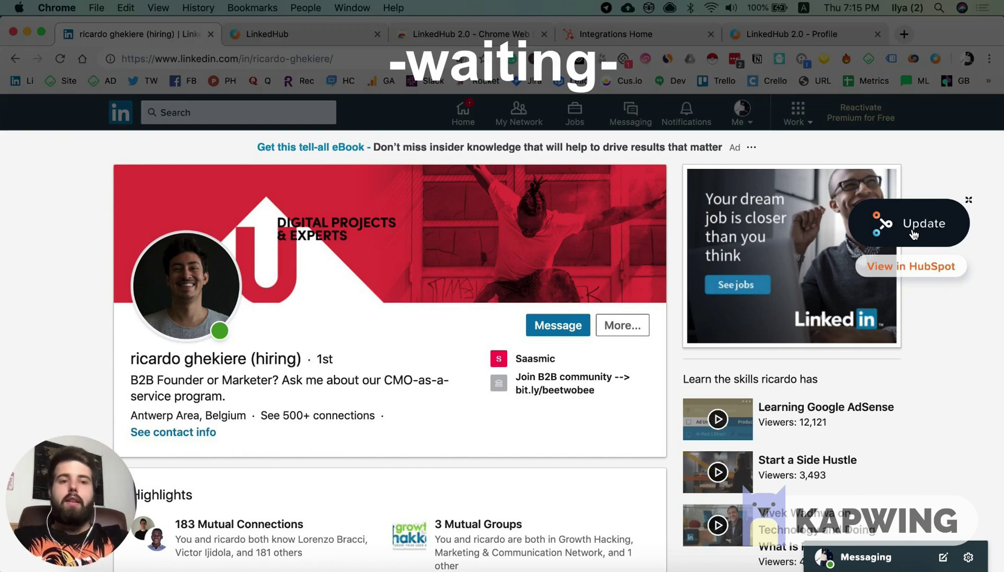
left_click(898, 265)
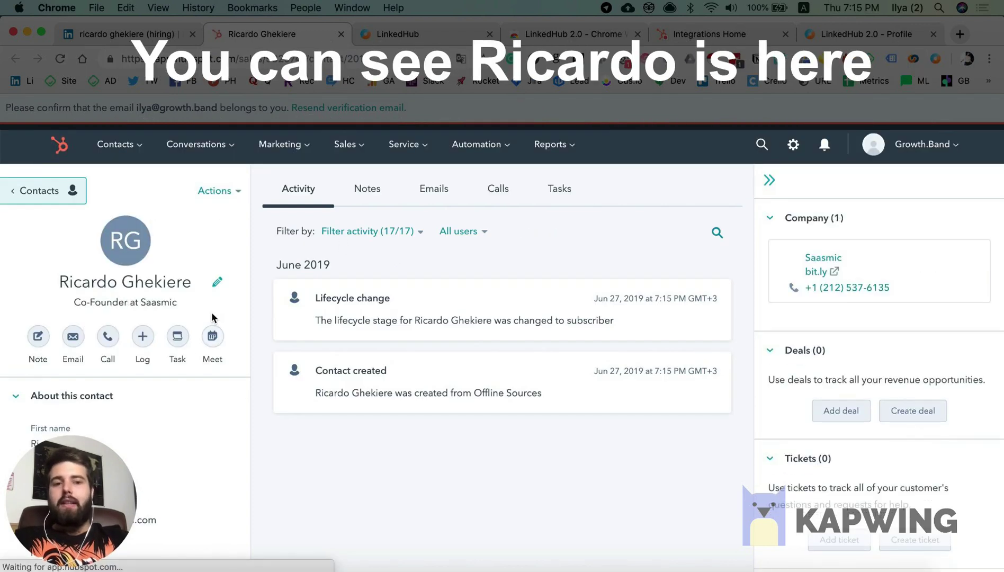
Check the HubSpot contact's empty Notes tab, then go back to LinkedIn to search
scroll(297, 306, "down", 1)
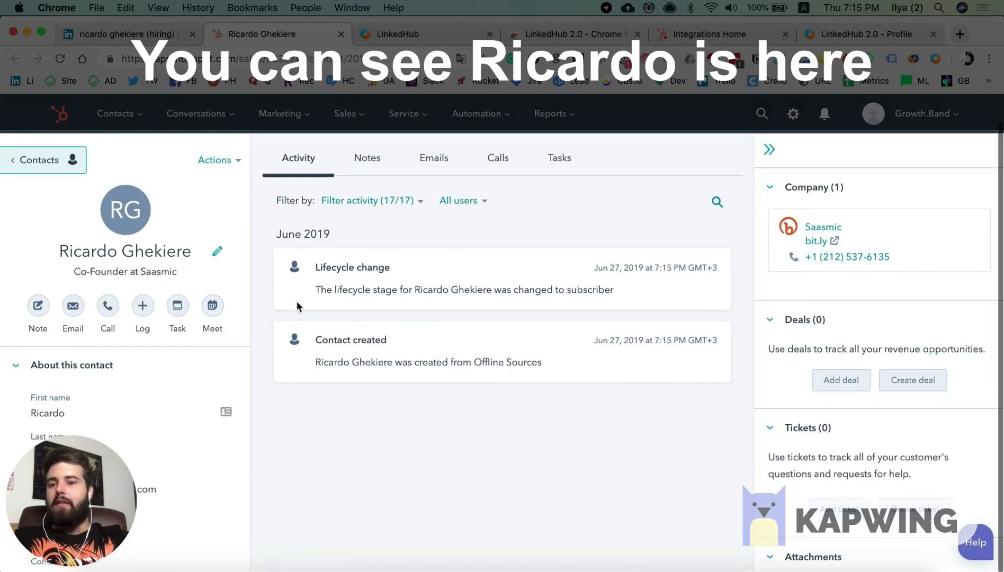
left_click(376, 160)
left_click(298, 161)
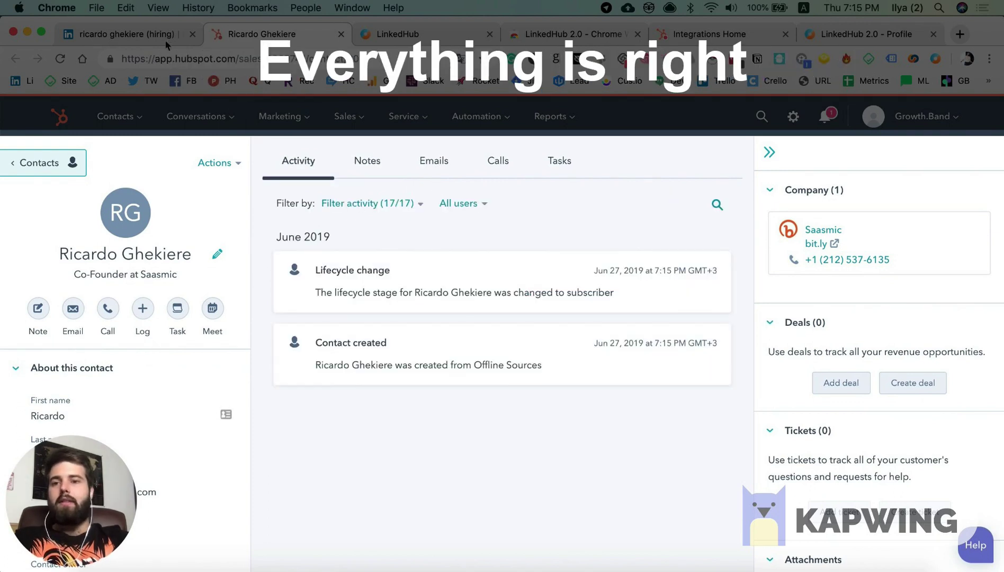
left_click(157, 35)
left_click(217, 110)
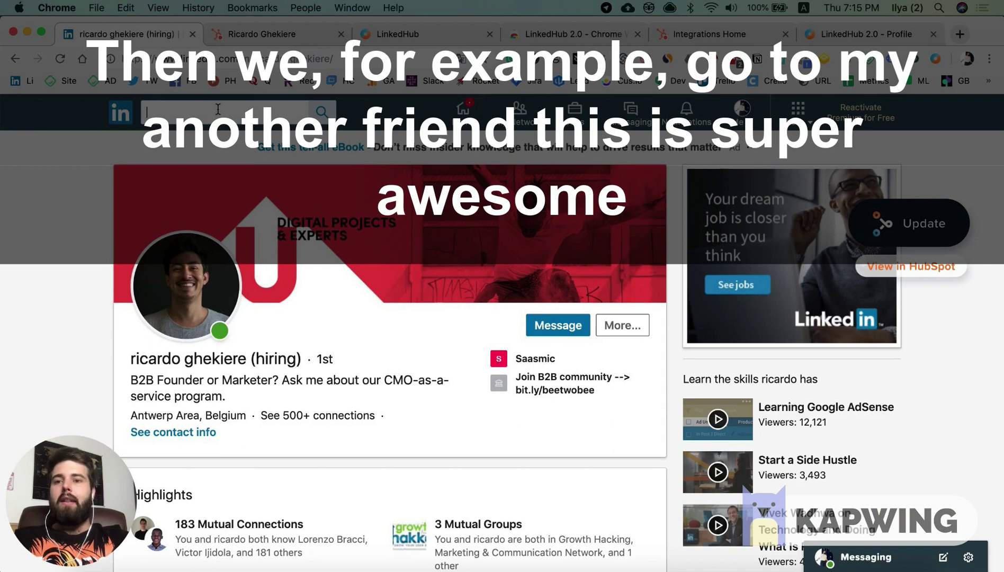
Search LinkedIn for 'v', open the suggested connection, sync them, and view the HubSpot contact
type("vai")
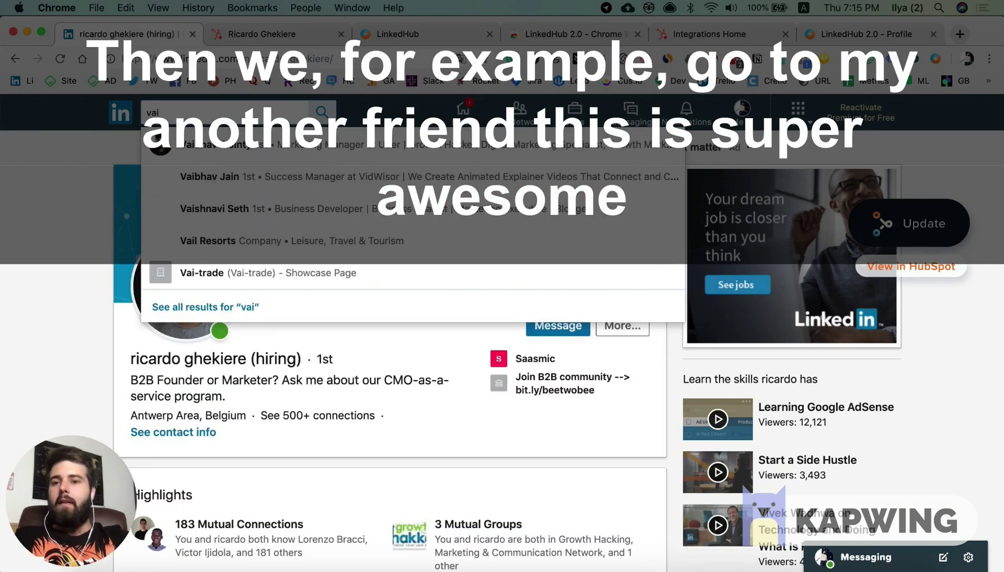
left_click(237, 142)
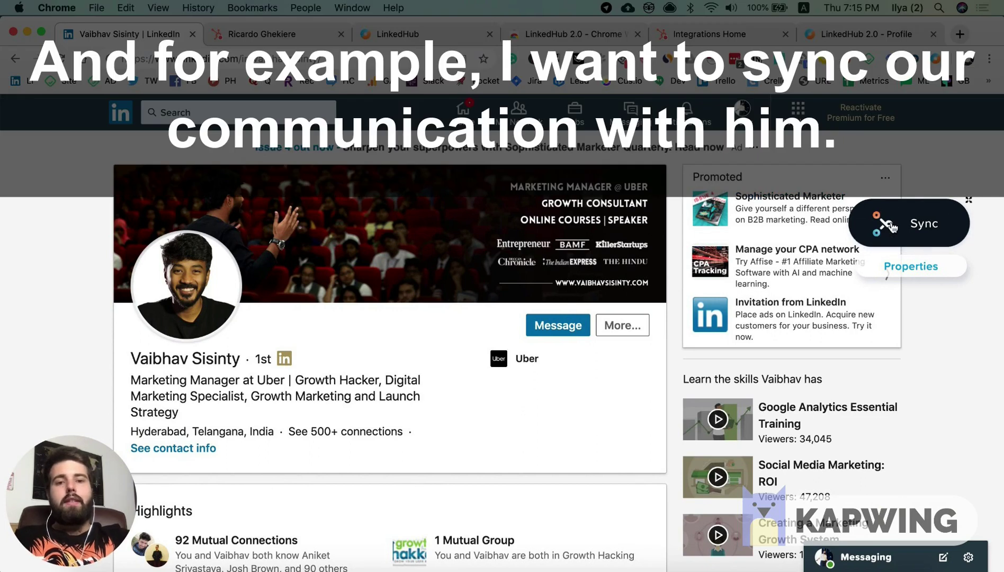
left_click(893, 226)
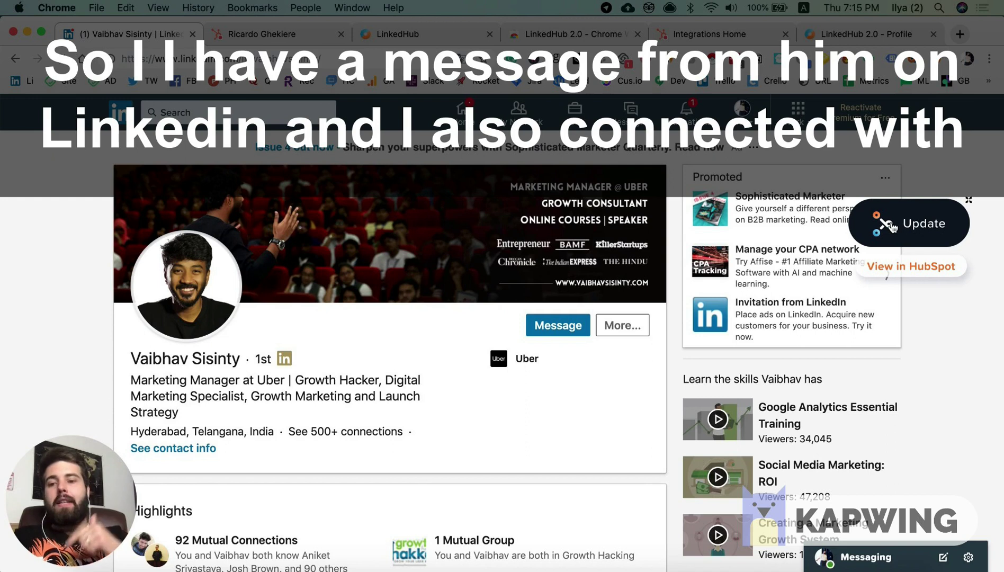
left_click(916, 270)
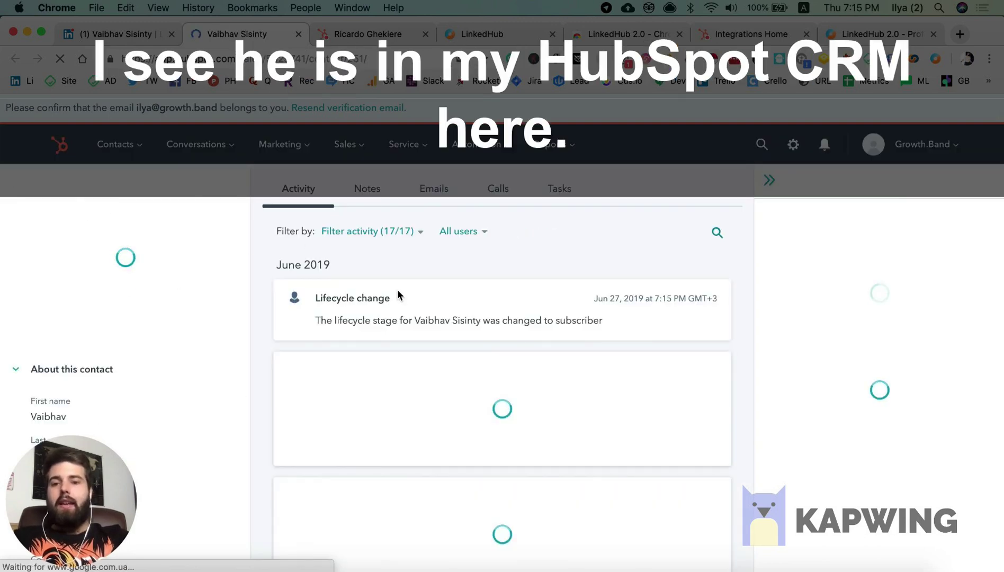
Open the contact's Notes tab and scroll through the logged LinkedIn messages
left_click(368, 192)
scroll(428, 413, "down", 5)
scroll(430, 418, "up", 5)
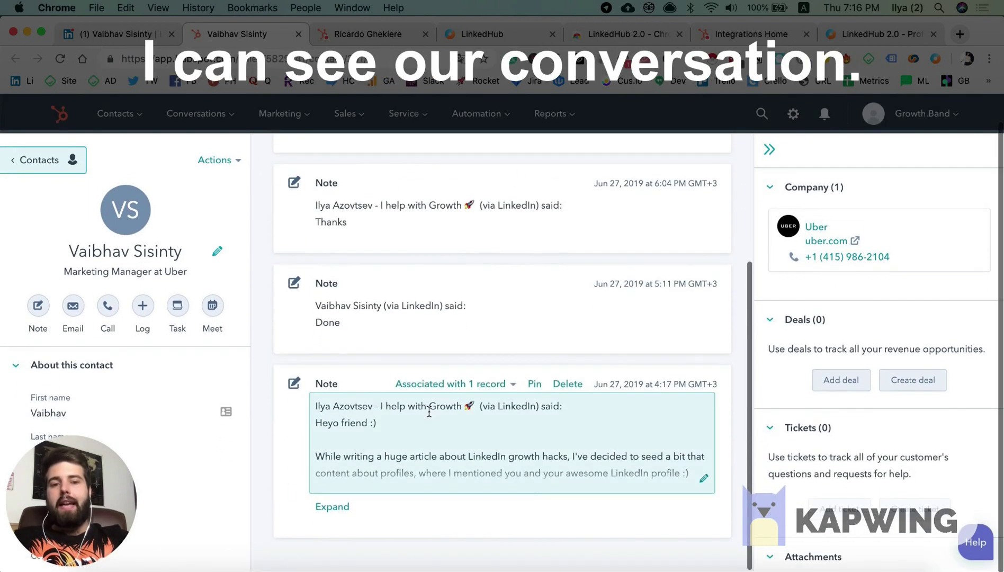